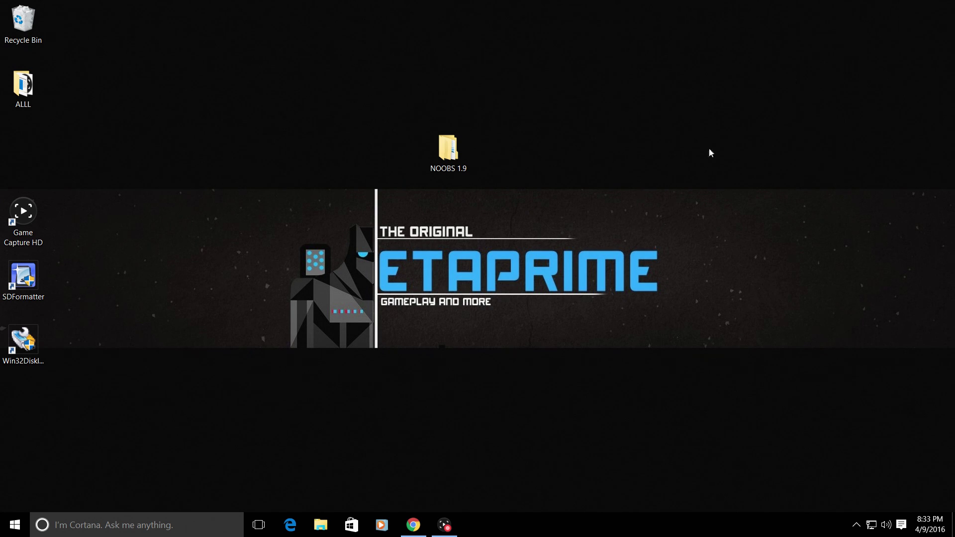
# Go to the raspberrypi.org NOOBS download page in Chrome and start downloading the NOOBS 1.9.0 ZIP
pyautogui.click(413, 525)
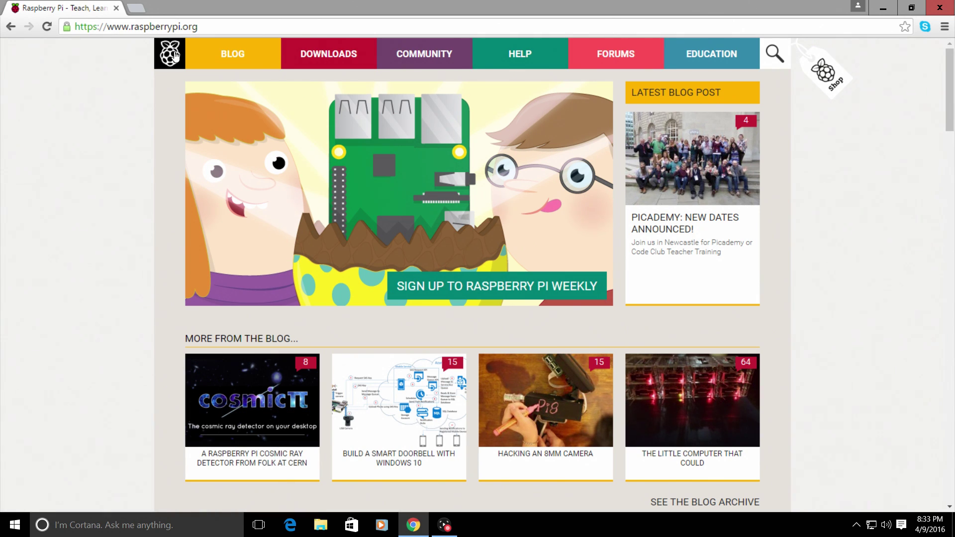
pyautogui.click(322, 55)
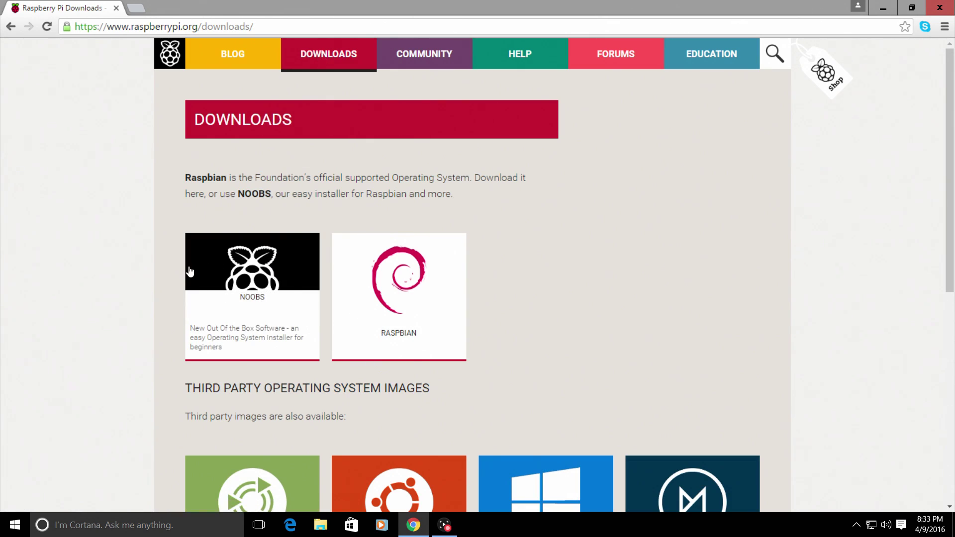
pyautogui.click(241, 283)
pyautogui.scroll(-3, 350, 324)
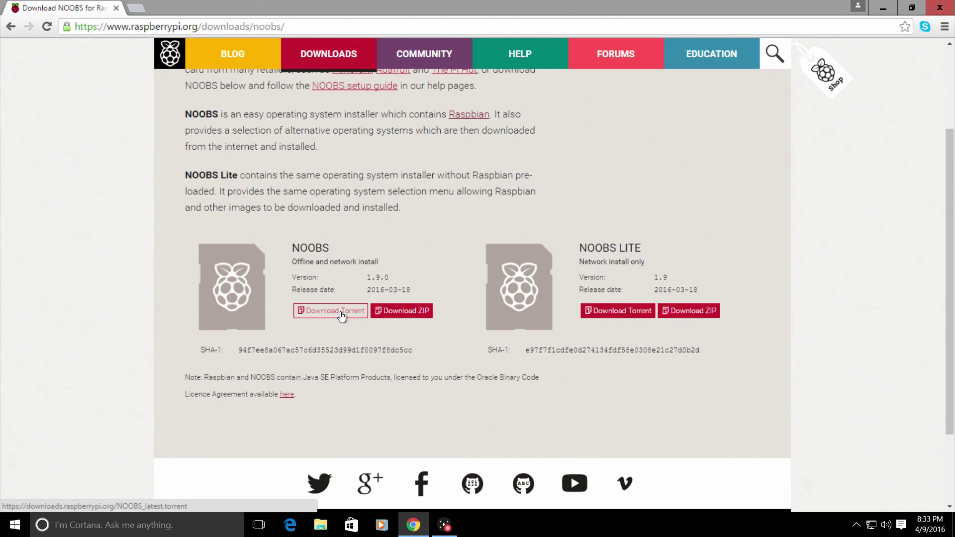
pyautogui.click(410, 314)
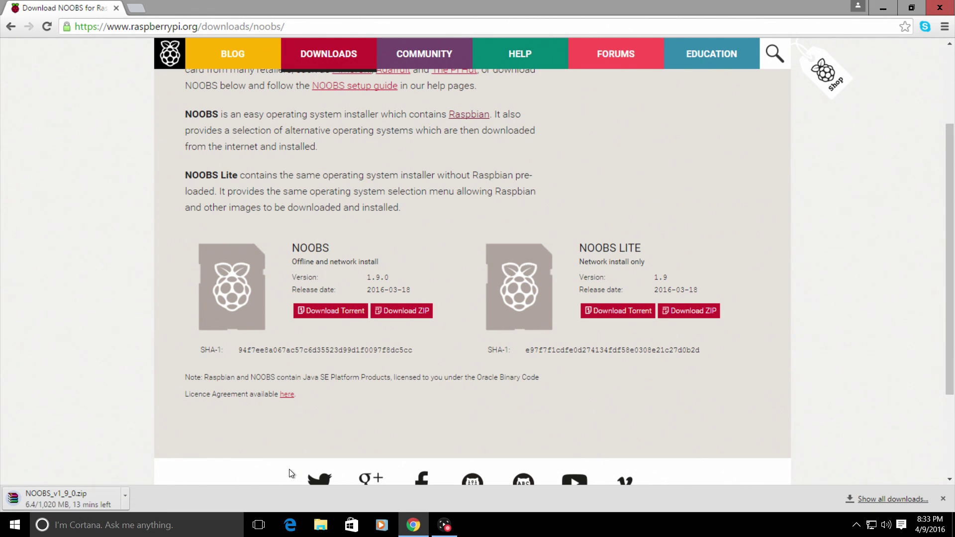
# Open the NOOBS 1.9 desktop folder maximized and extract the NOOBS_v1_9_0 archive to NOOBS_v1_9_0\
pyautogui.click(880, 8)
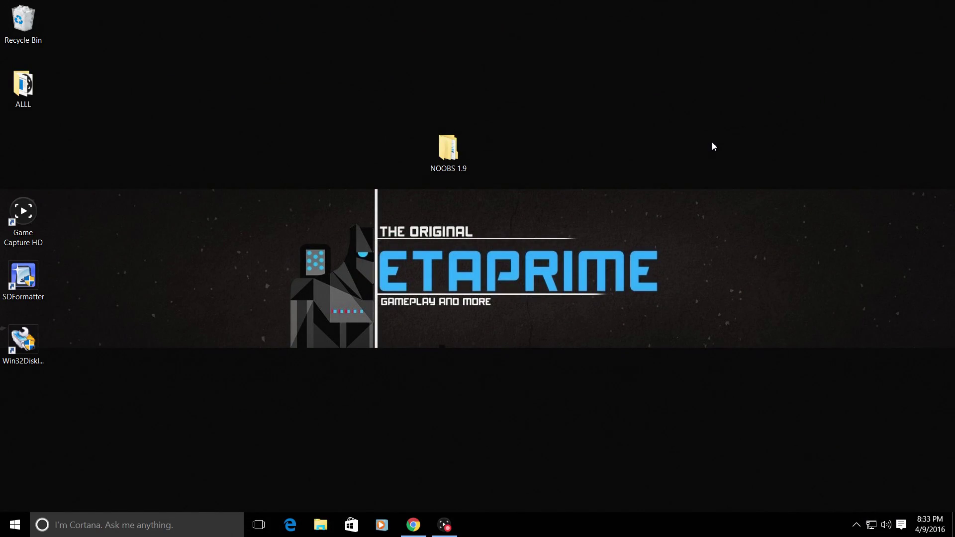
pyautogui.click(431, 169)
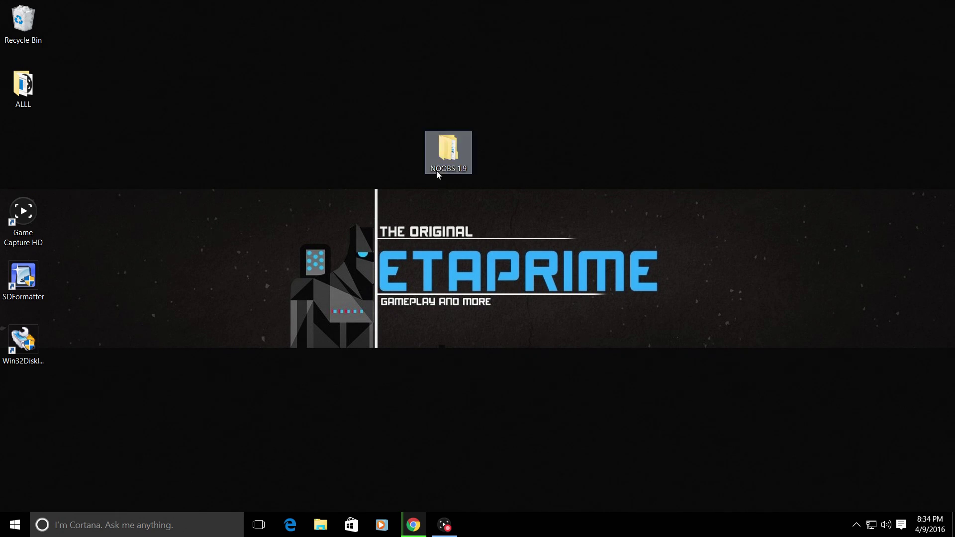
pyautogui.doubleClick(445, 171)
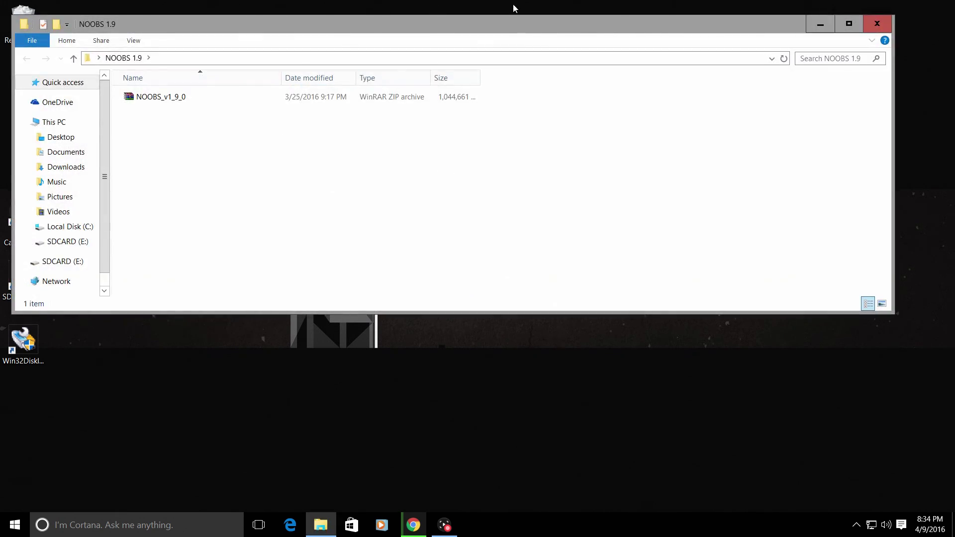
pyautogui.click(855, 24)
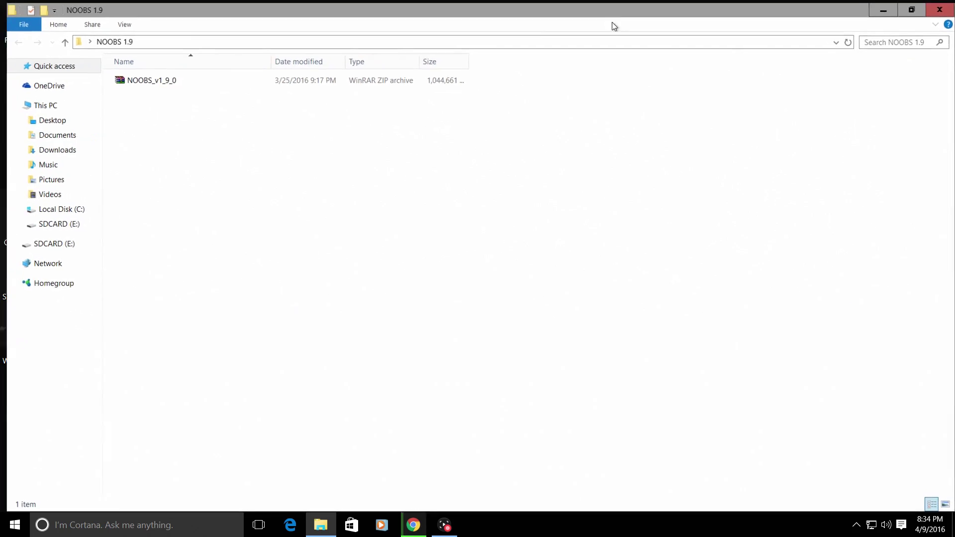
pyautogui.rightClick(151, 80)
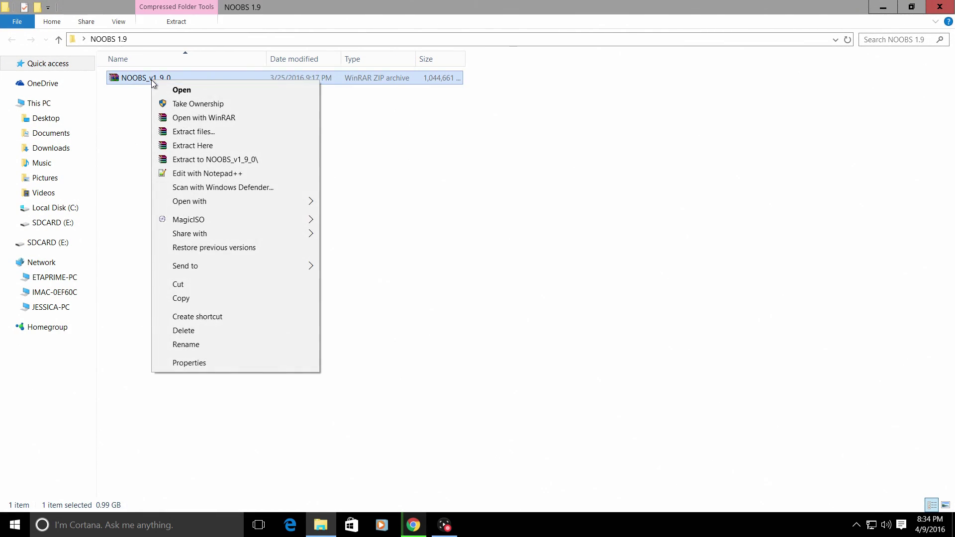
pyautogui.click(251, 163)
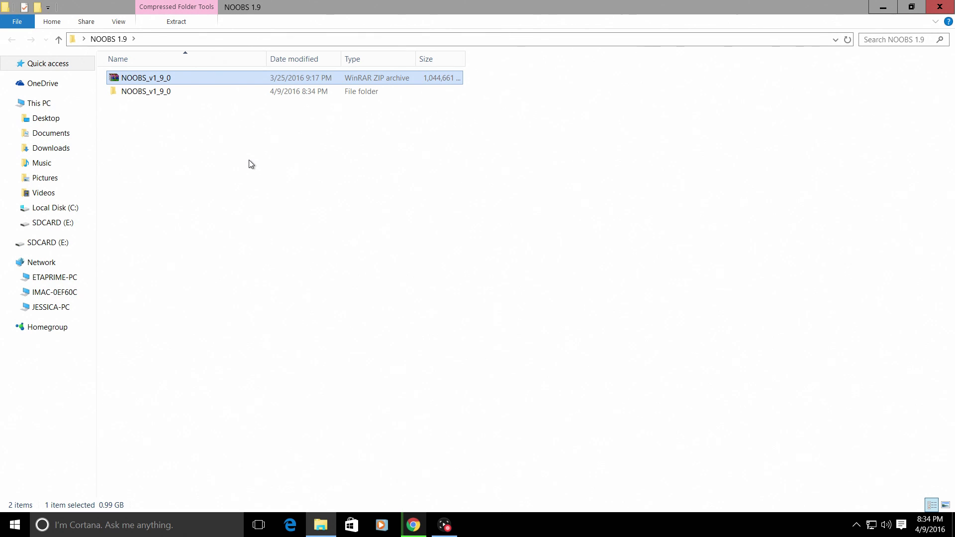
# Open the extracted NOOBS_v1_9_0 folder and snap its window to the right half of the screen
pyautogui.doubleClick(140, 92)
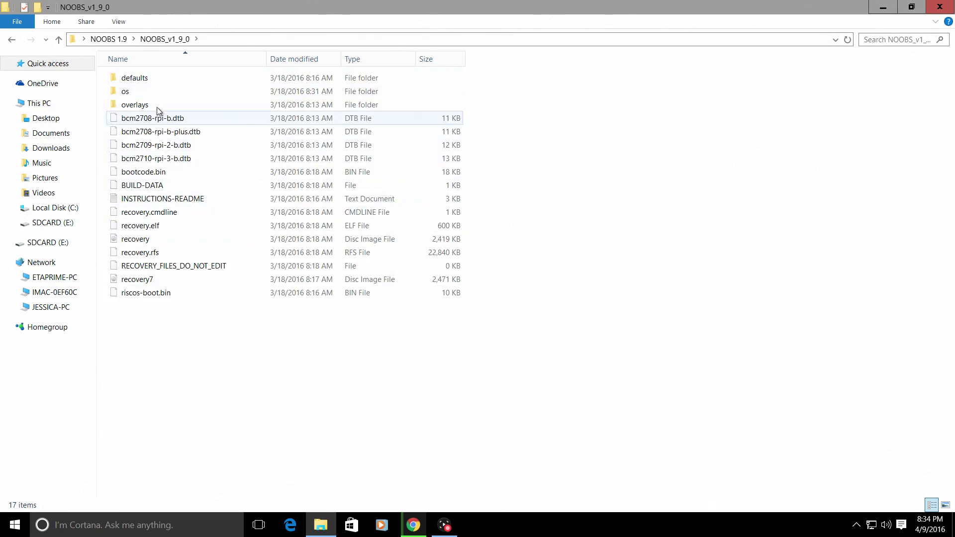
pyautogui.doubleClick(228, 11)
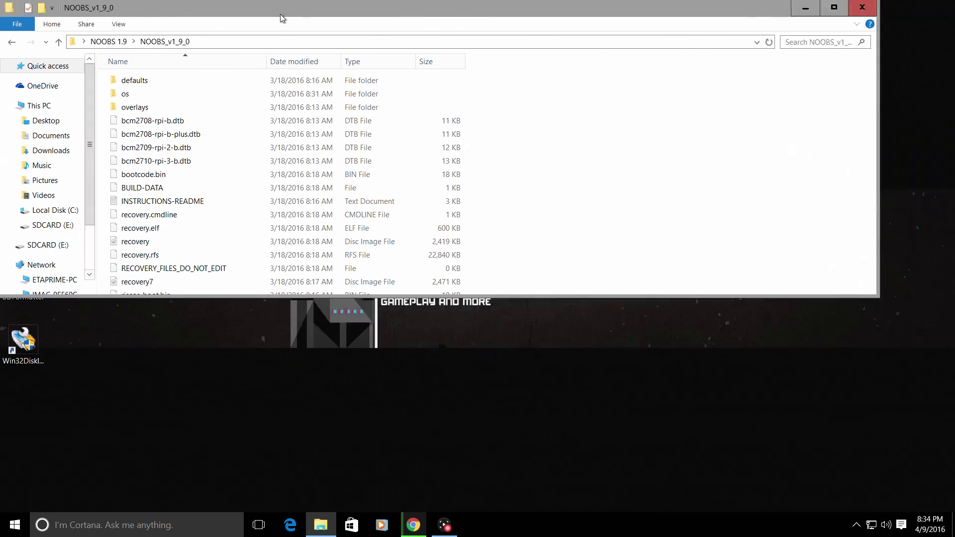
pyautogui.moveTo(282, 19); pyautogui.dragTo(954, 120)
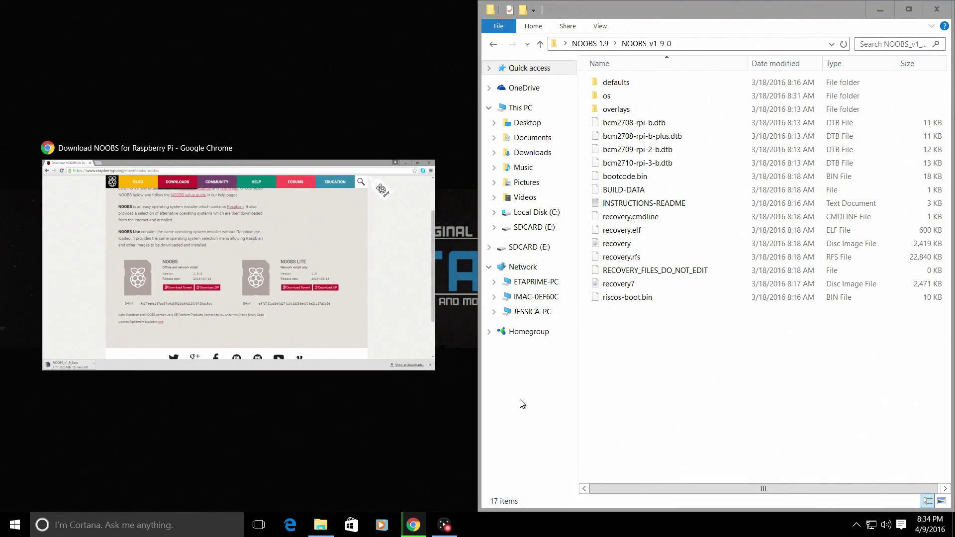
pyautogui.click(520, 404)
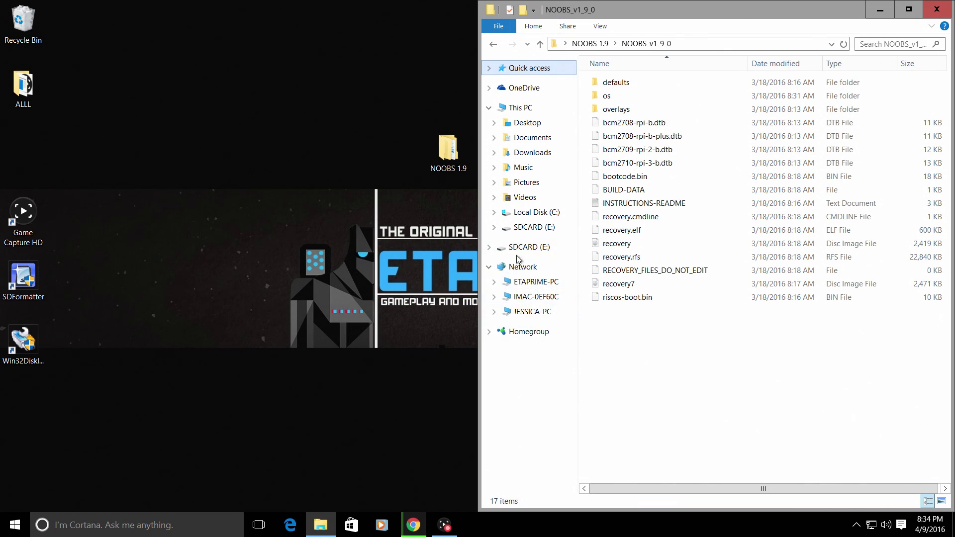
# Open SDCARD (E:) in a new window and snap it to the left half
pyautogui.rightClick(514, 254)
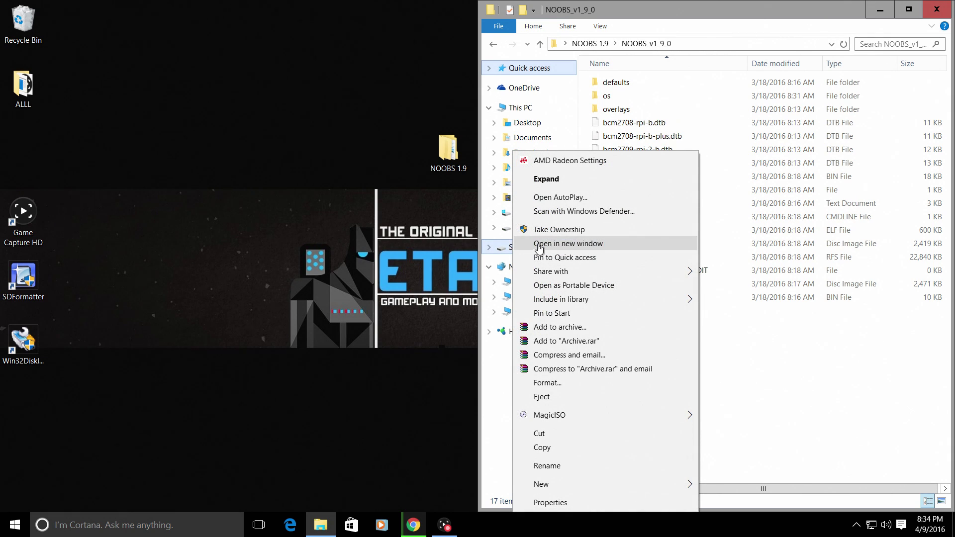
pyautogui.click(579, 245)
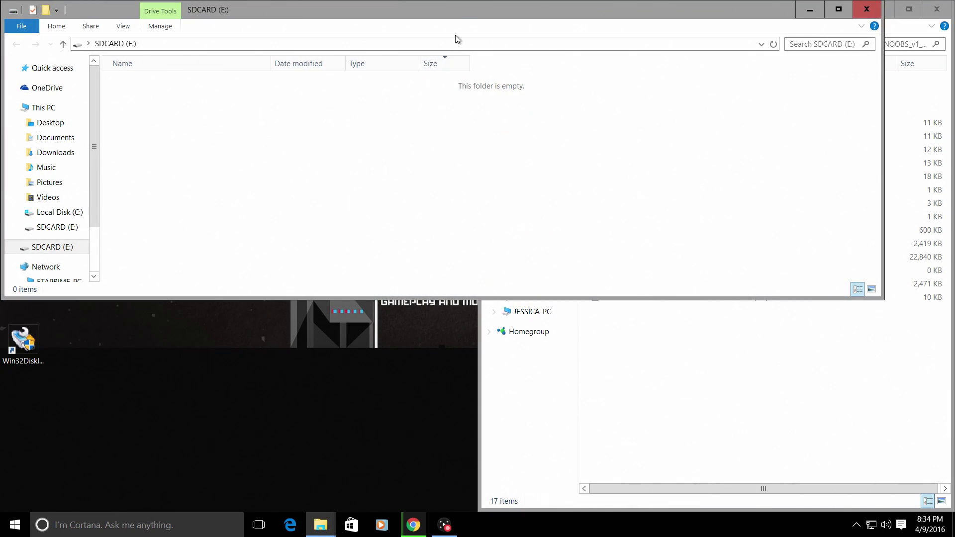
pyautogui.moveTo(457, 12); pyautogui.dragTo(2, 131)
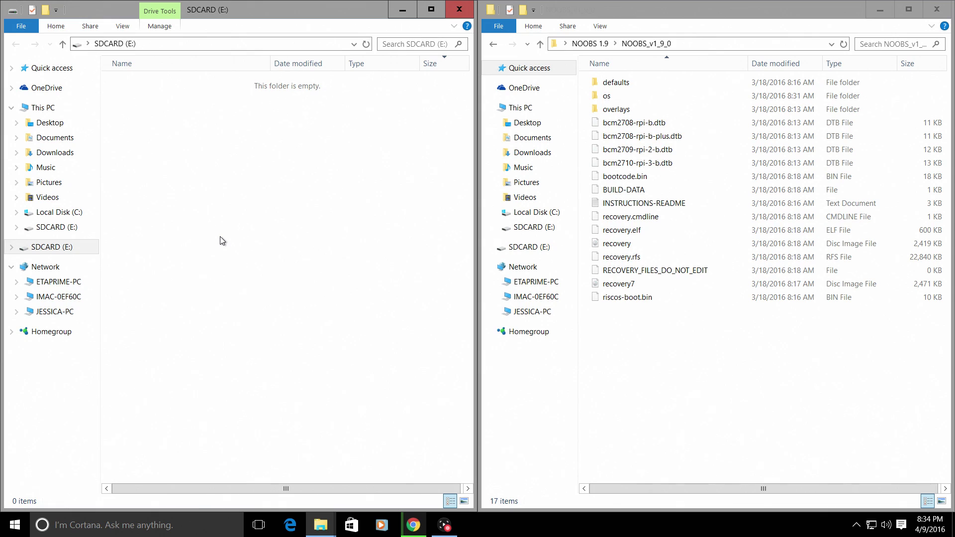
# Select all 17 extracted NOOBS files and drag them onto SDCARD (E:) to copy them
pyautogui.click(652, 351)
pyautogui.moveTo(652, 351); pyautogui.dragTo(607, 72)
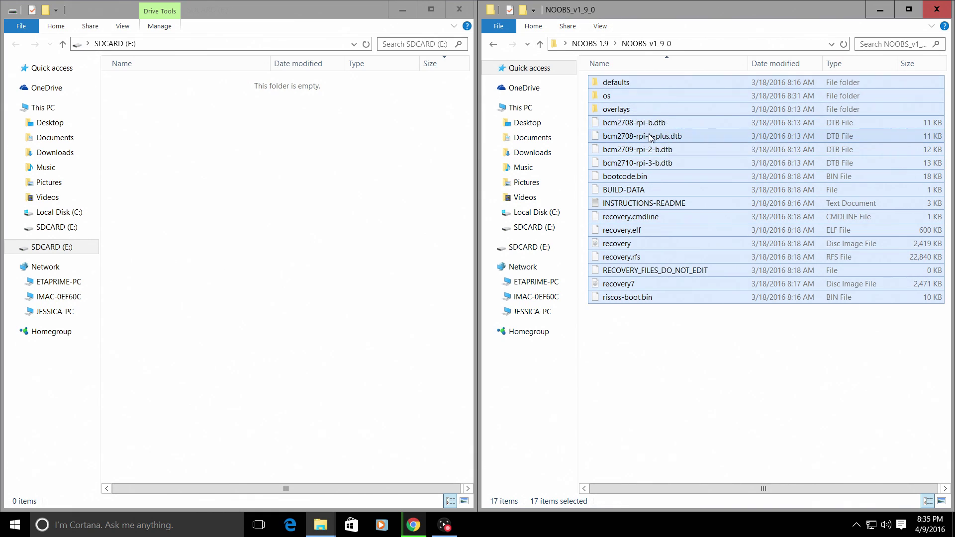
pyautogui.moveTo(641, 136); pyautogui.dragTo(278, 254)
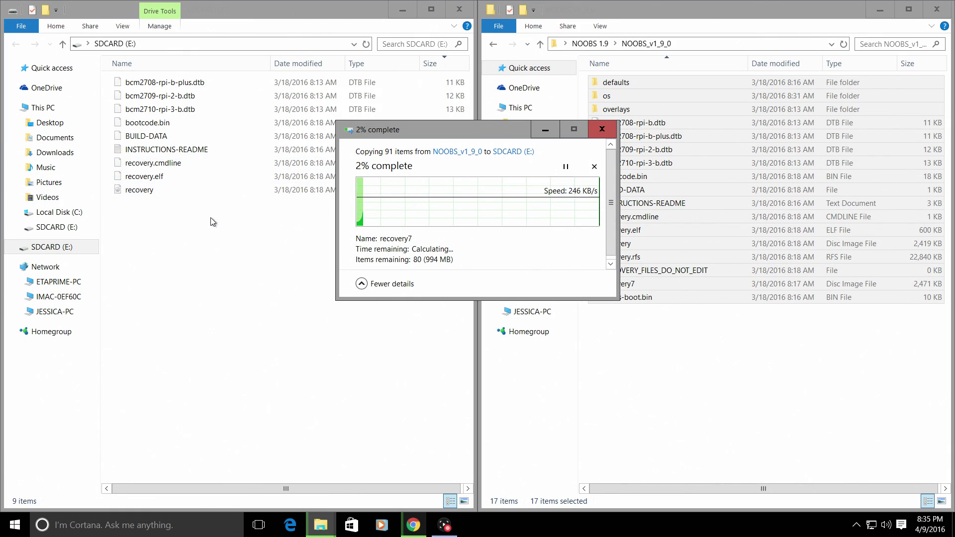
# Run a quick web search for 'sd' in a new tab, close it, and check the copy progress
pyautogui.click(410, 527)
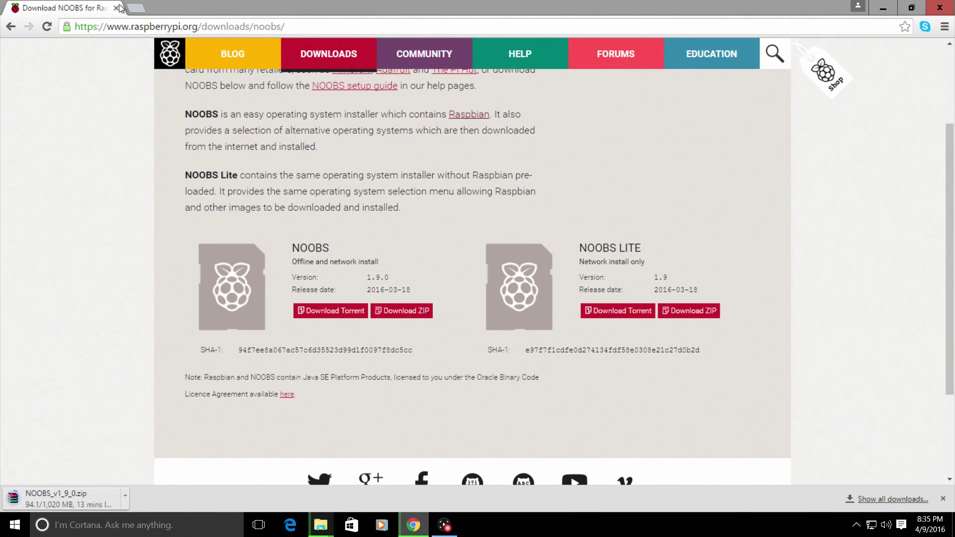
pyautogui.click(135, 8)
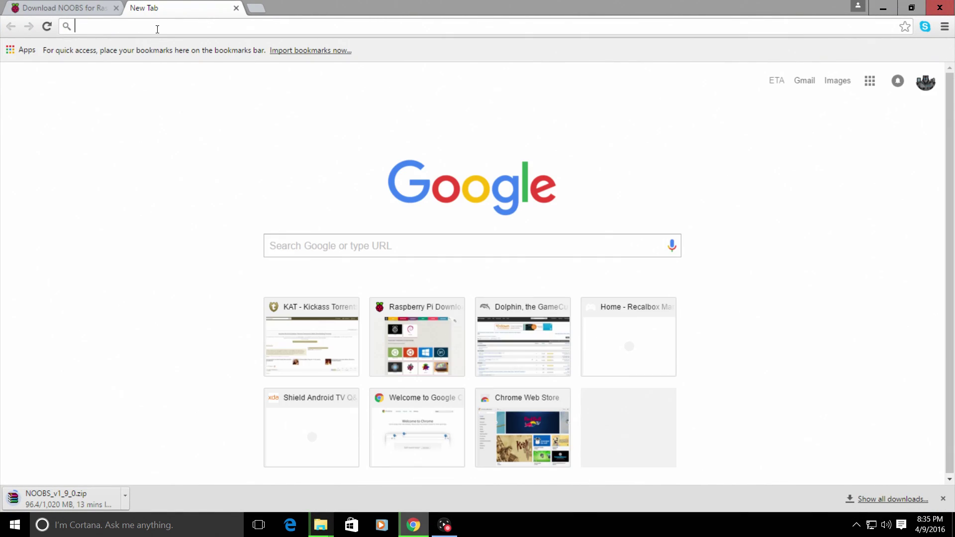
pyautogui.write('sd')
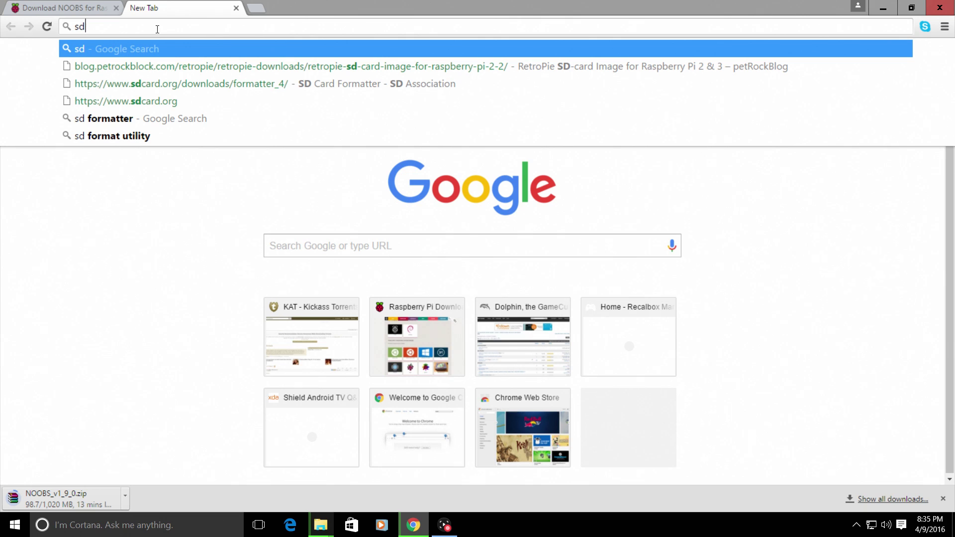
pyautogui.press('Return')
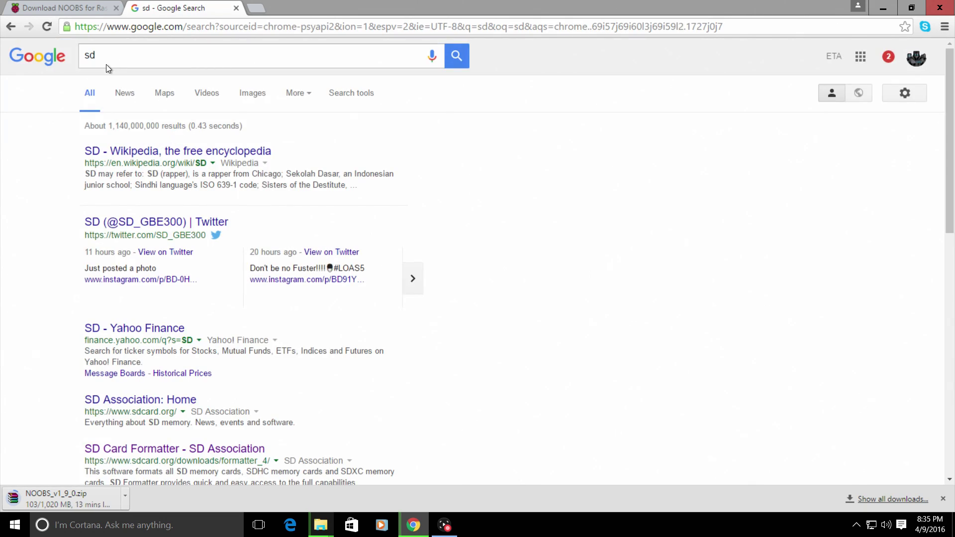
pyautogui.click(237, 8)
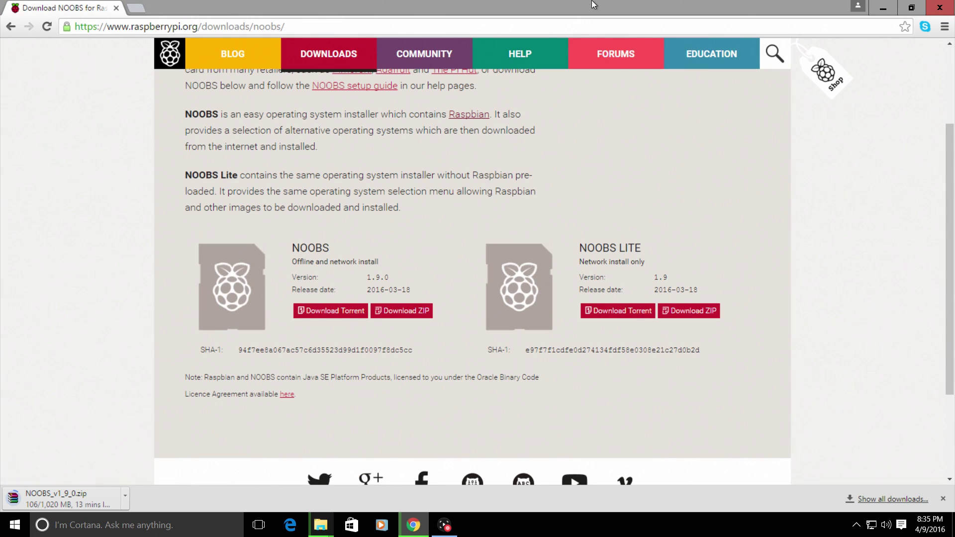
pyautogui.click(878, 7)
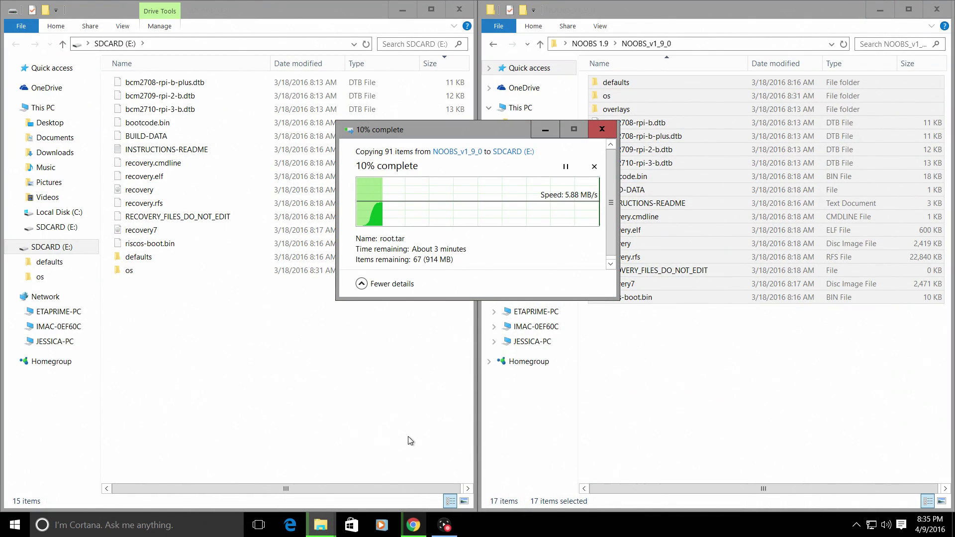
# Search 'sdfor' in a new Chrome tab and open the SD Card Formatter - SD Association result
pyautogui.click(414, 524)
pyautogui.click(136, 10)
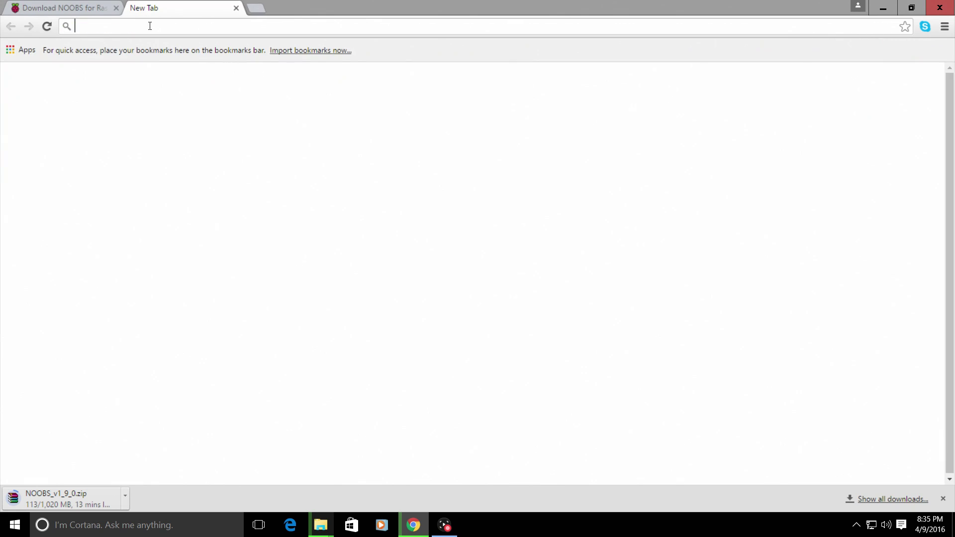
pyautogui.write('sd')
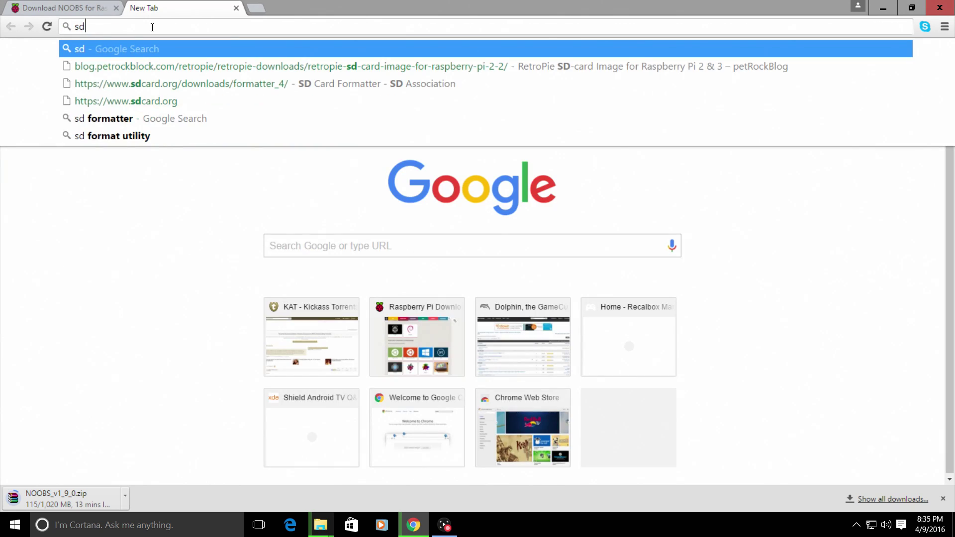
pyautogui.write('for')
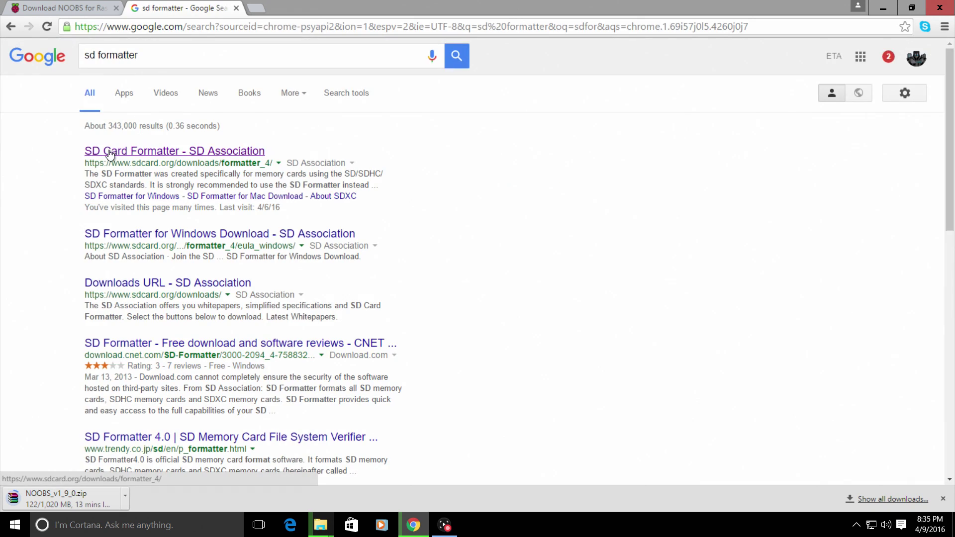
pyautogui.click(106, 156)
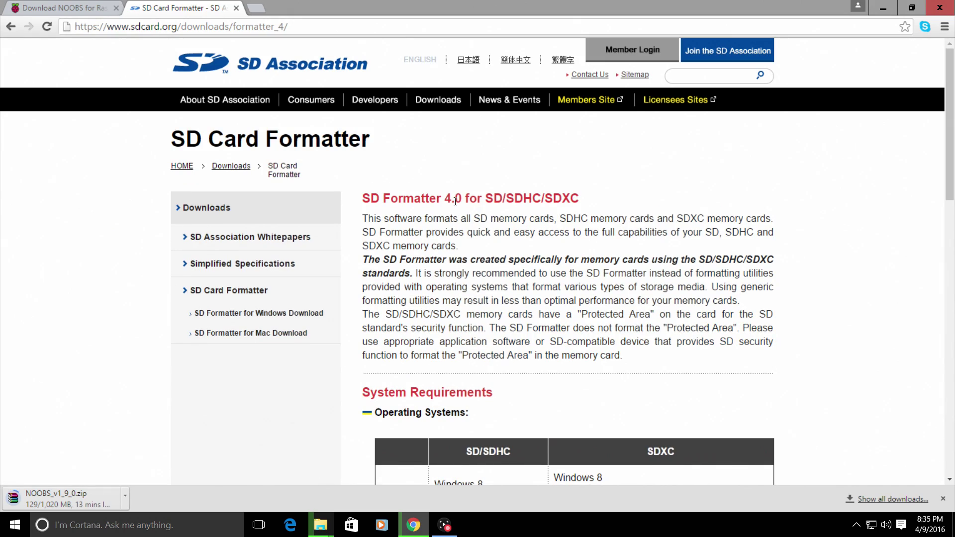
pyautogui.scroll(-6, 465, 310)
pyautogui.scroll(-8, 464, 310)
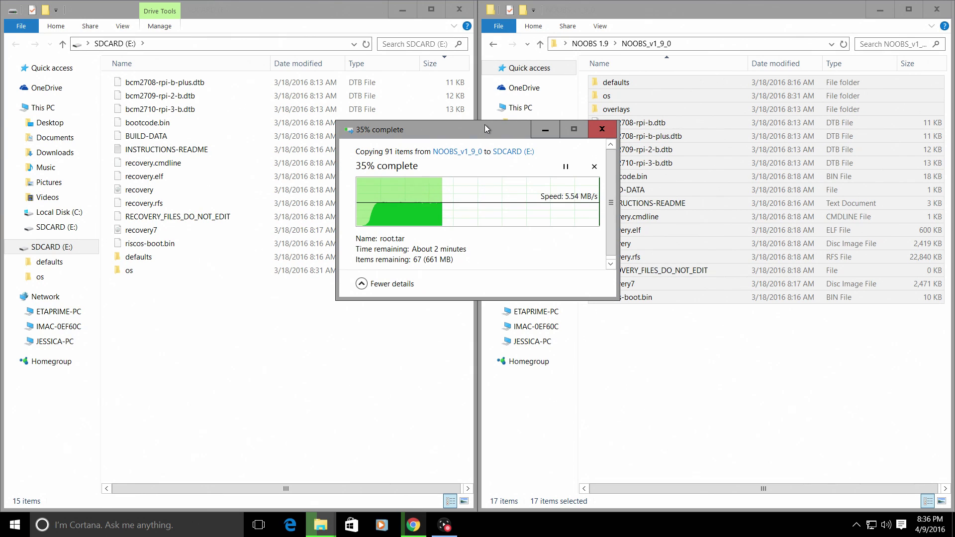
pyautogui.click(414, 525)
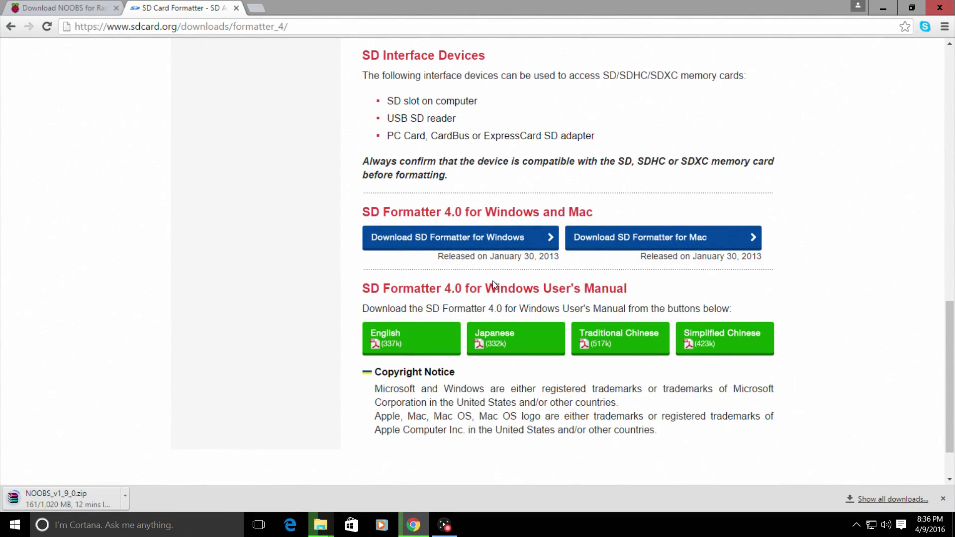
pyautogui.scroll(-1, 436, 261)
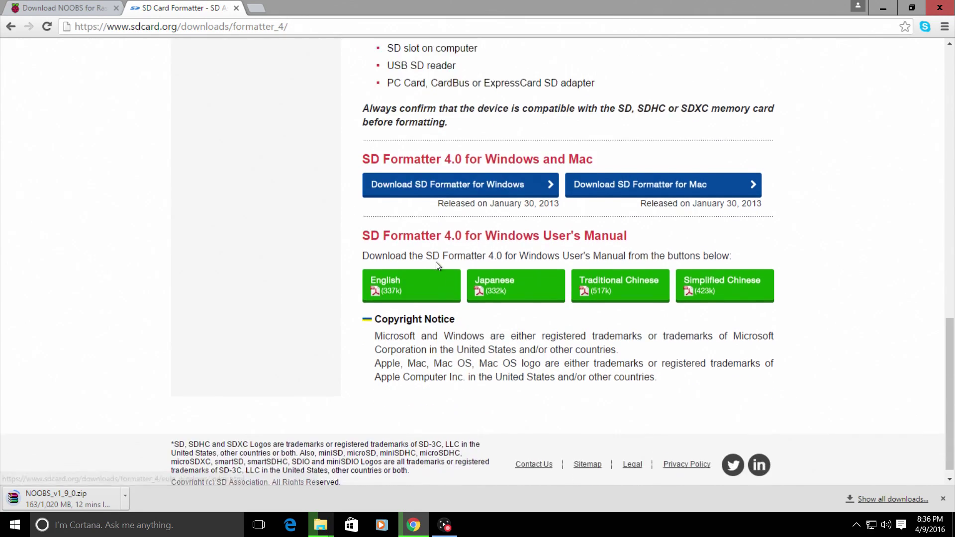
pyautogui.scroll(2, 436, 263)
pyautogui.scroll(3, 459, 301)
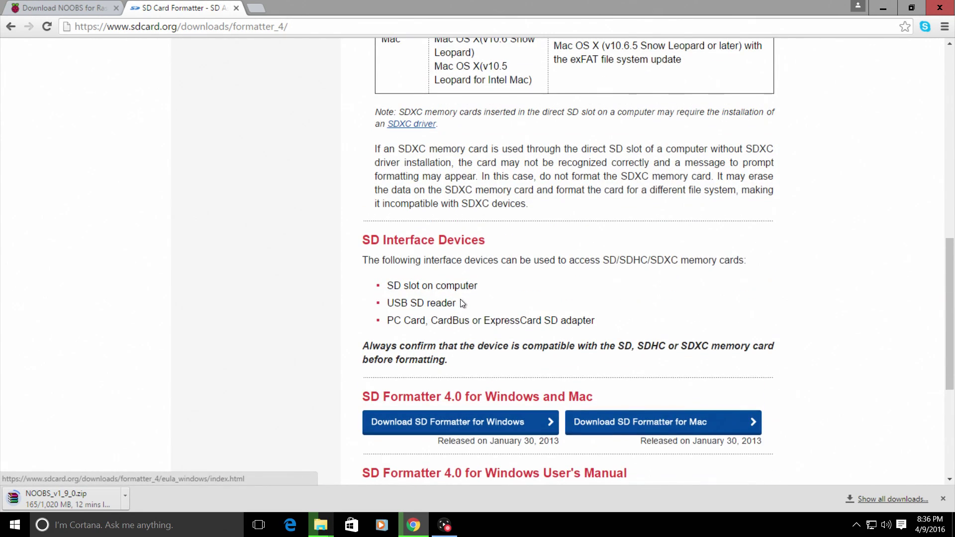
pyautogui.scroll(-1, 467, 310)
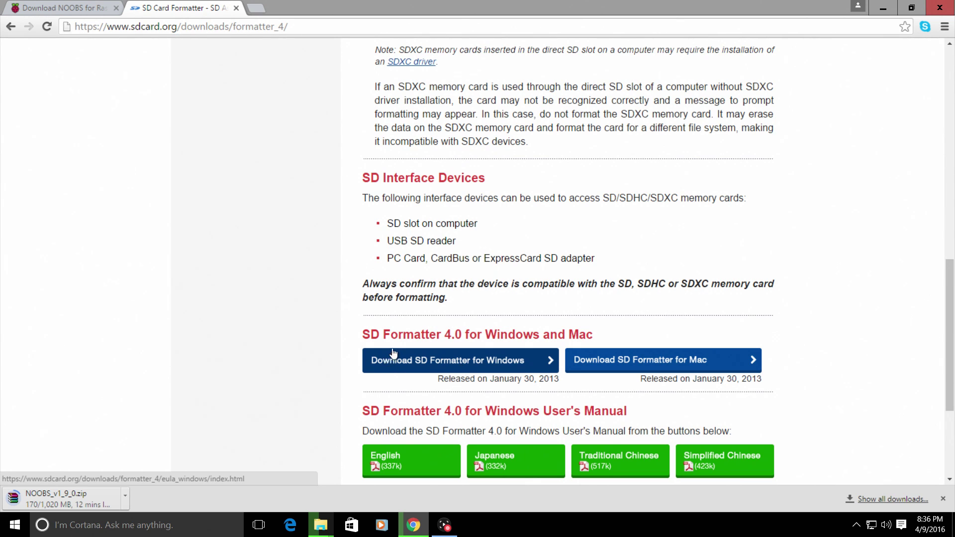
pyautogui.scroll(-3, 396, 358)
pyautogui.scroll(7, 394, 345)
pyautogui.scroll(9, 394, 345)
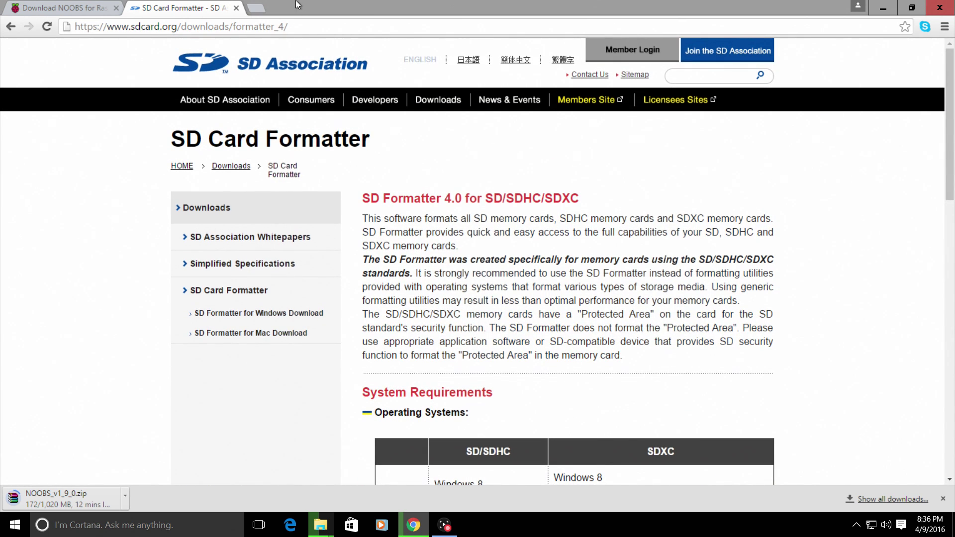
# Minimize Chrome to follow the NOOBS copy onto SDCARD (E:) until it finishes
pyautogui.click(875, 10)
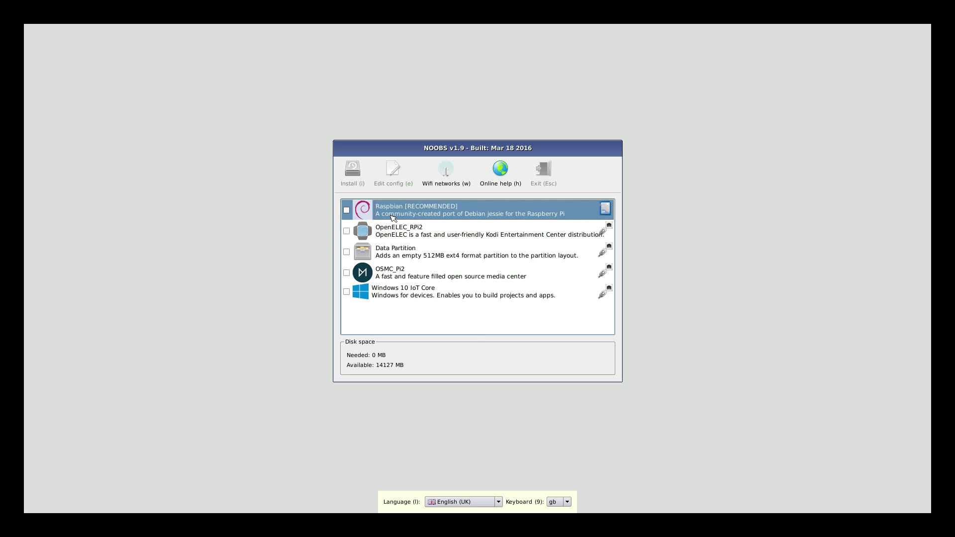
# Tick Raspbian (RECOMMENDED) and choose Install to bring up the SD card overwrite warning
pyautogui.click(347, 211)
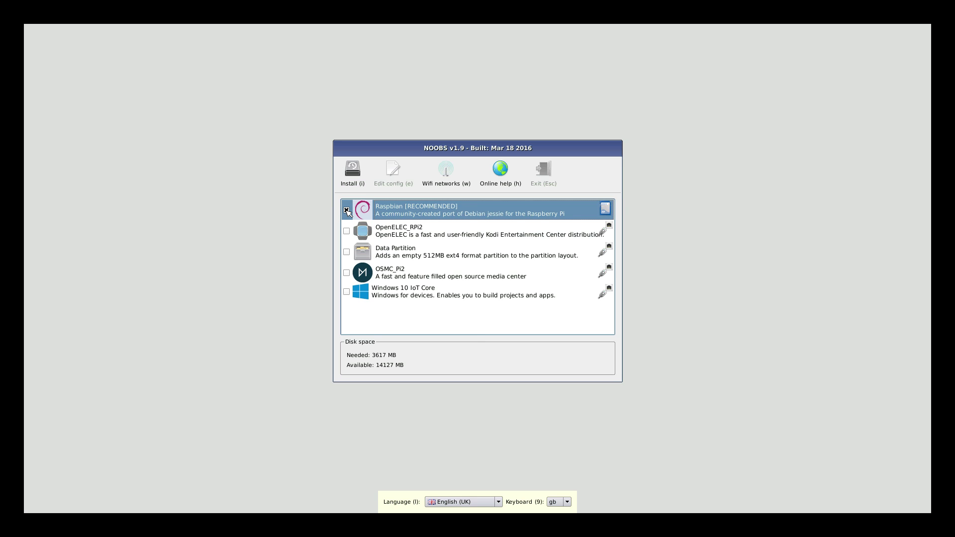
pyautogui.click(354, 172)
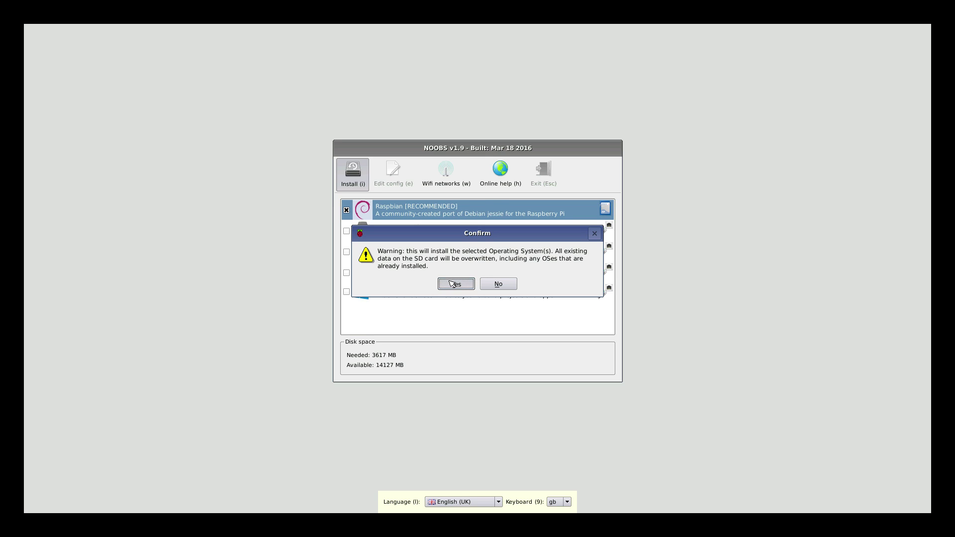
# Confirm the overwrite with Yes and let Raspbian install and boot to its desktop
pyautogui.click(452, 284)
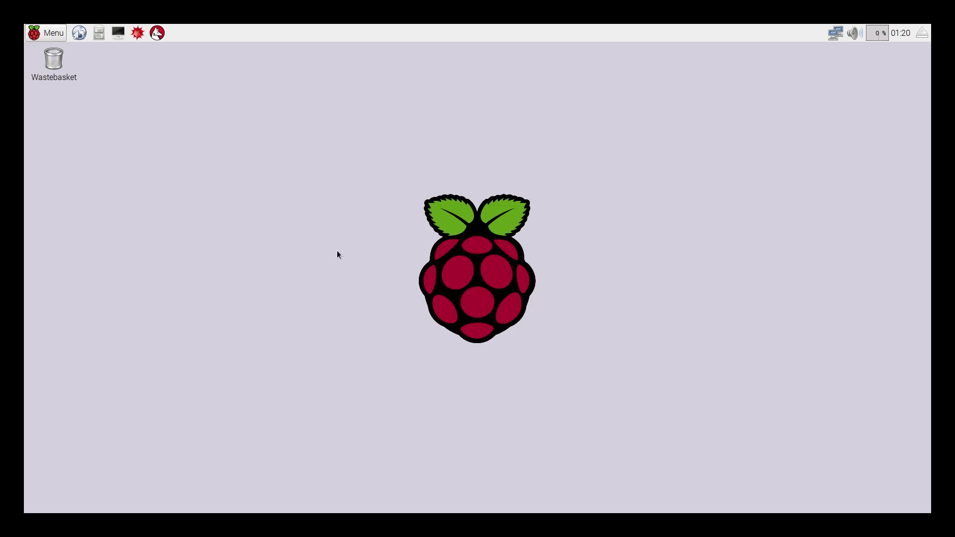
pyautogui.click(101, 32)
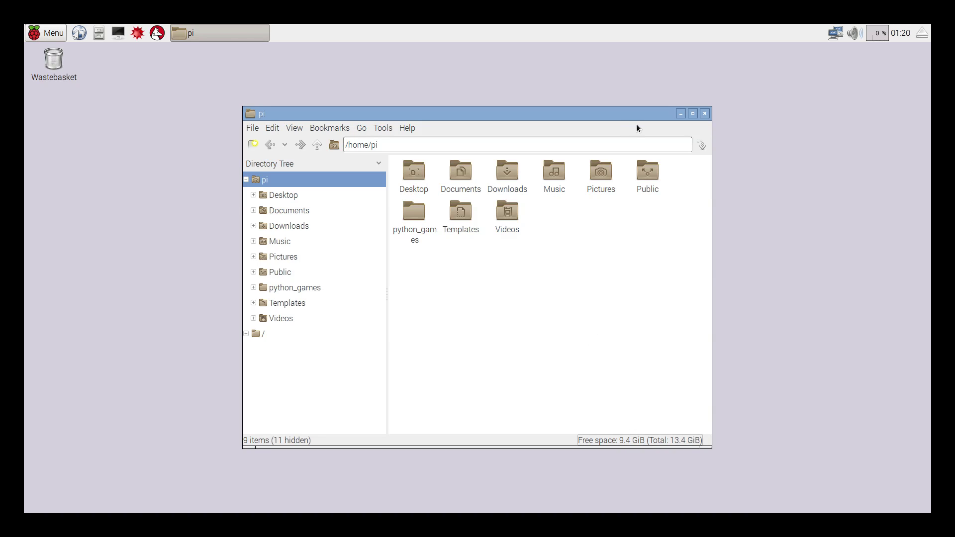
pyautogui.click(705, 115)
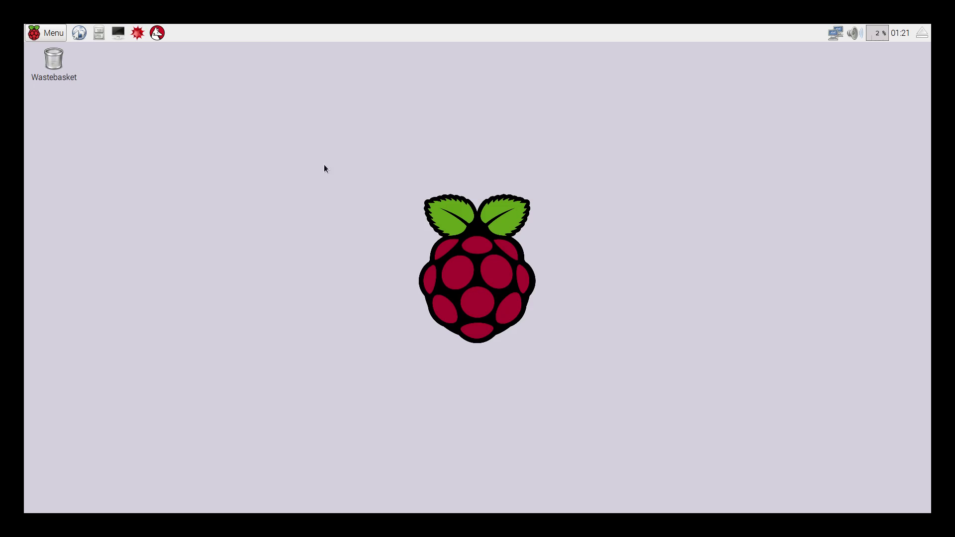
# Launch Raspberry Pi Configuration from Menu > Preferences
pyautogui.click(44, 30)
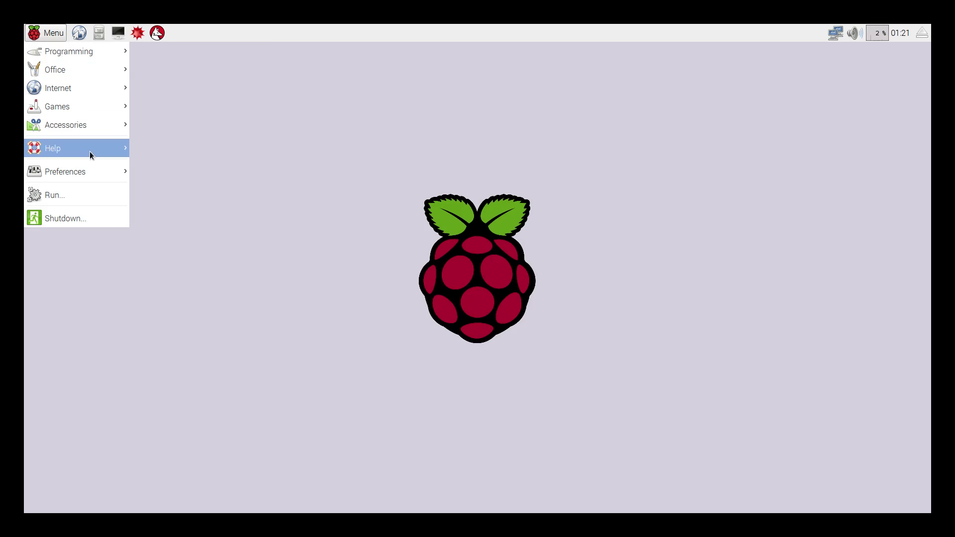
pyautogui.moveTo(95, 173)
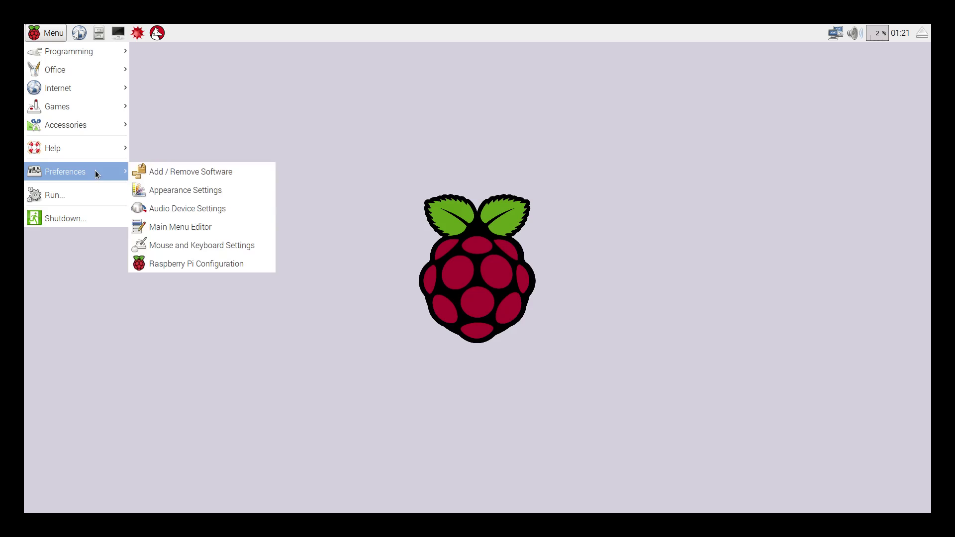
pyautogui.click(183, 263)
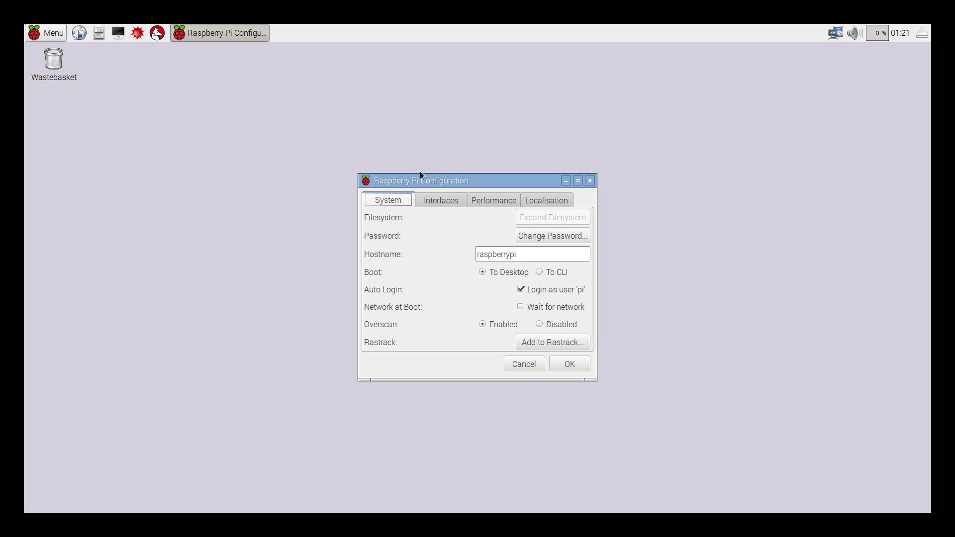
# Set GPU Memory to 128 on the Performance tab, apply with OK, and decline the reboot
pyautogui.click(443, 199)
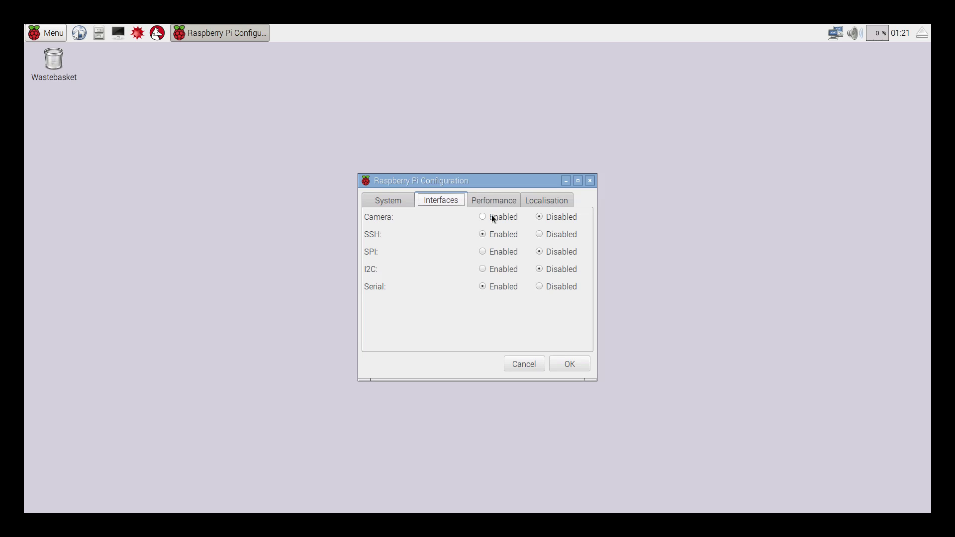
pyautogui.click(503, 199)
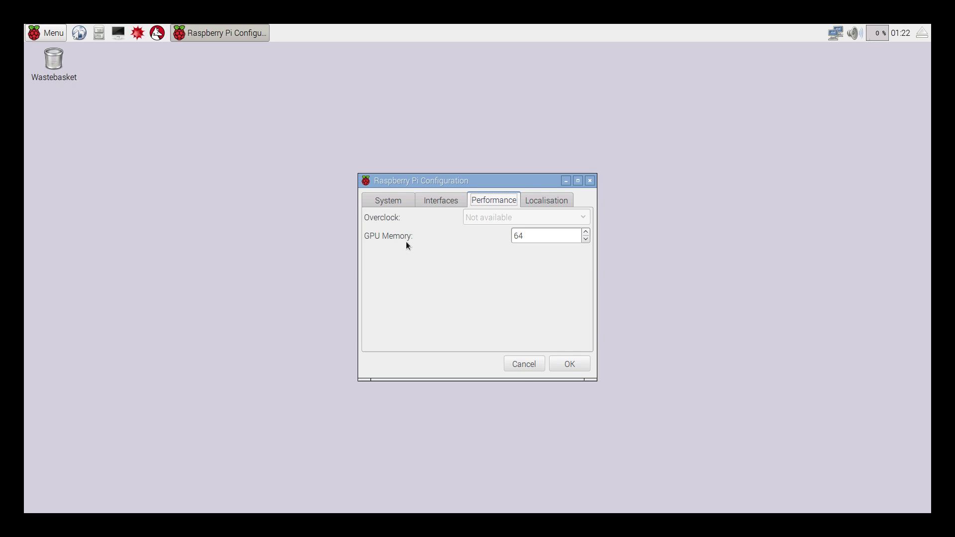
pyautogui.doubleClick(520, 236)
pyautogui.write('64')
pyautogui.click(587, 231)
pyautogui.click(587, 230)
pyautogui.click(588, 230)
pyautogui.click(587, 231)
pyautogui.click(569, 362)
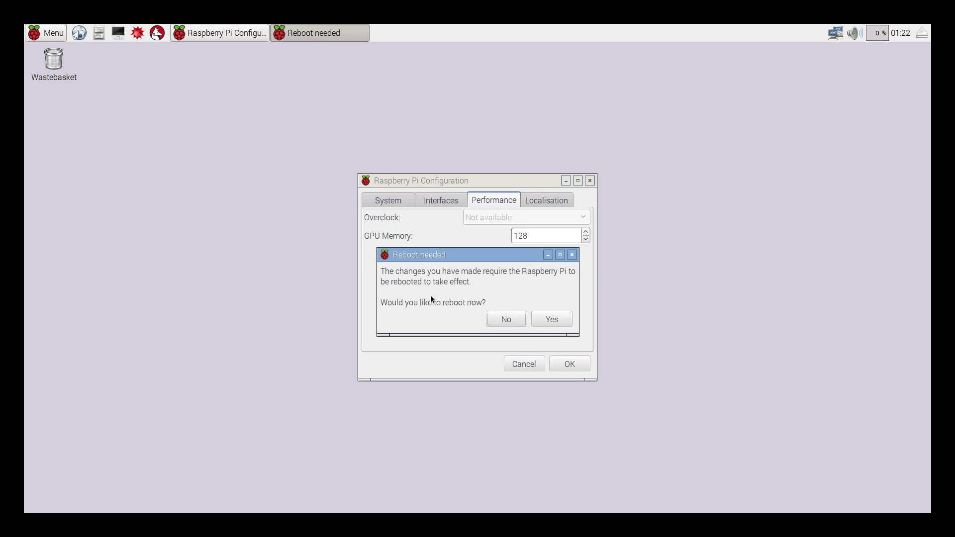
pyautogui.click(506, 321)
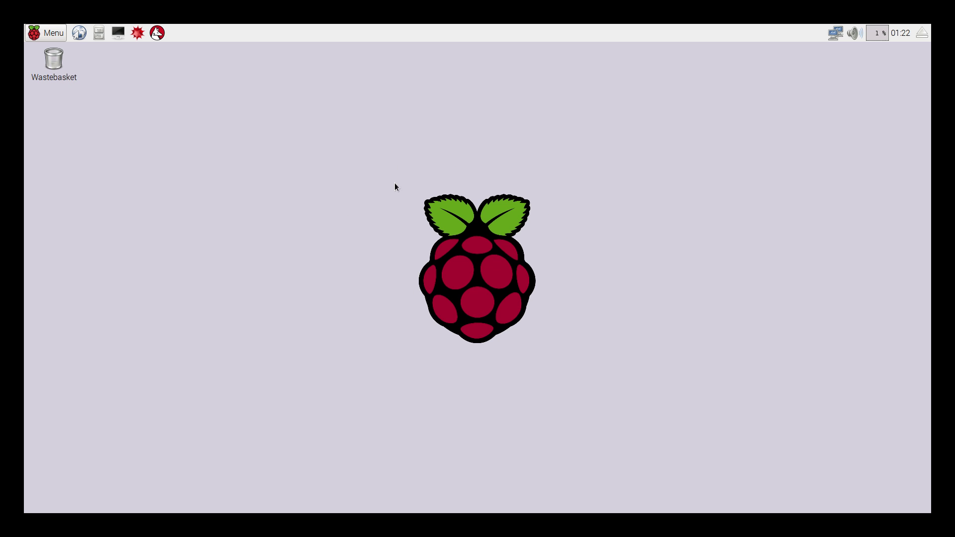
# Show the applications menu's Programming, Office, Internet, Games and Accessories submenus in turn, ending on Accessories
pyautogui.click(40, 32)
pyautogui.moveTo(50, 58)
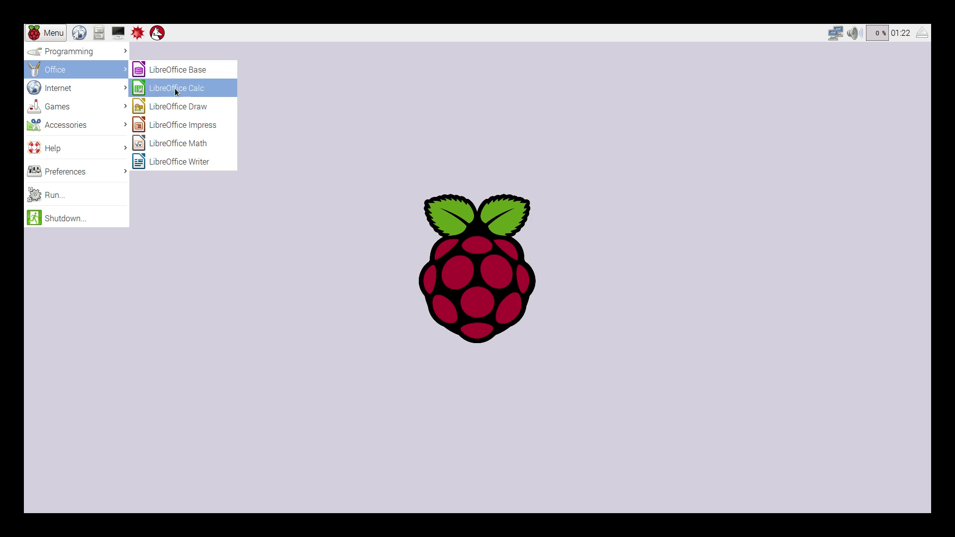
pyautogui.moveTo(90, 87)
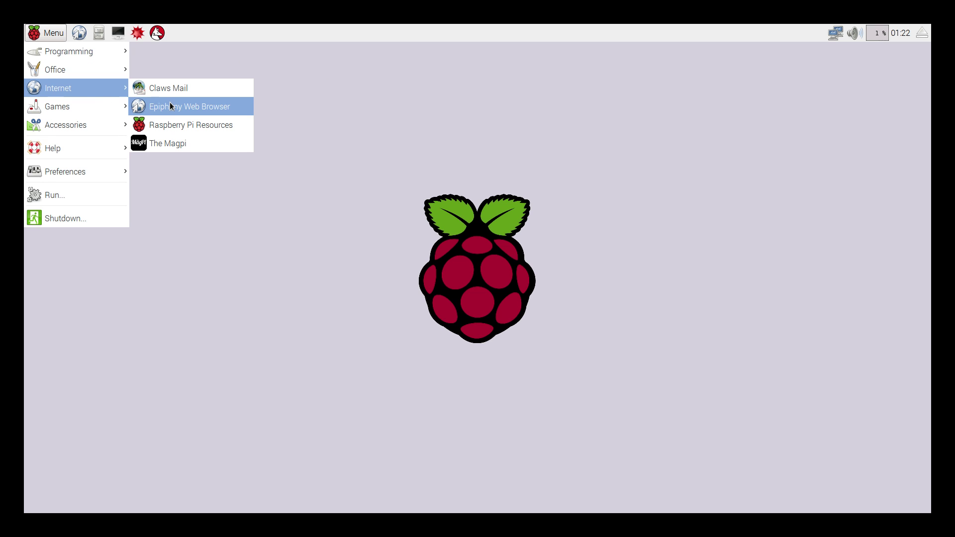
pyautogui.moveTo(79, 106)
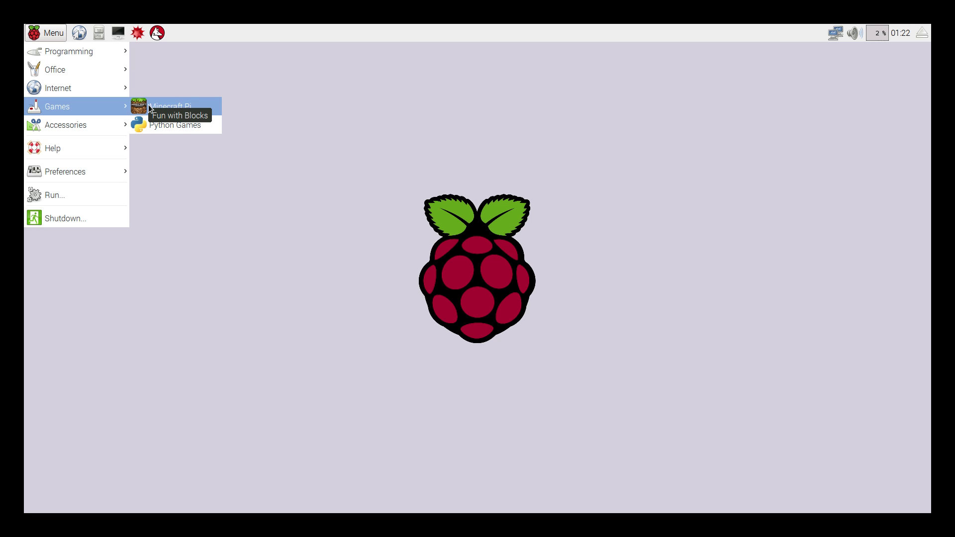
pyautogui.moveTo(97, 129)
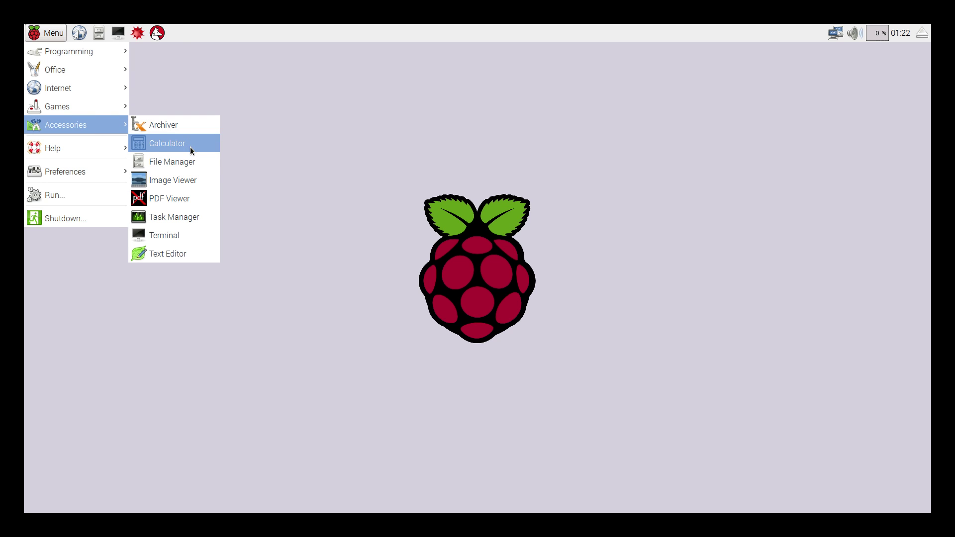
# Dismiss the menu so only the Wastebasket and raspberry logo remain on the desktop
pyautogui.click(274, 166)
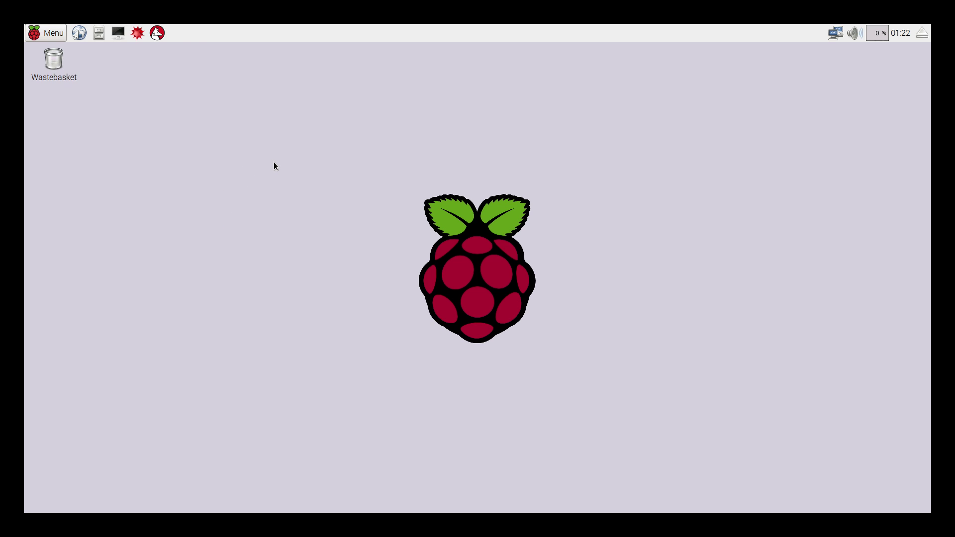